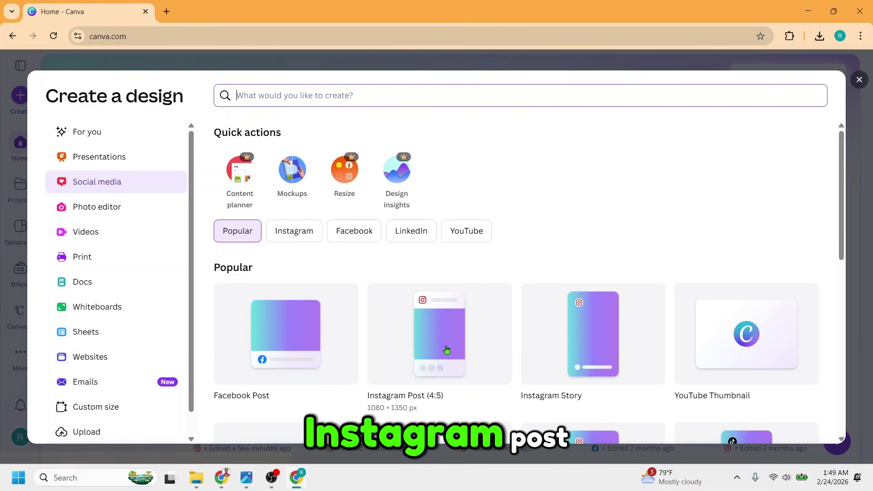
Create an Instagram Post (4:5) design and name it "double exposure"
click(462, 332)
text(double exposure)
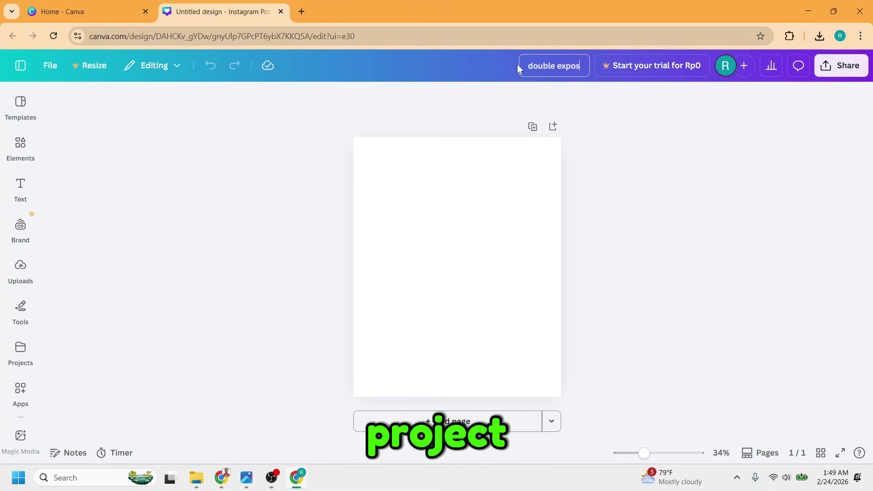
key(Return)
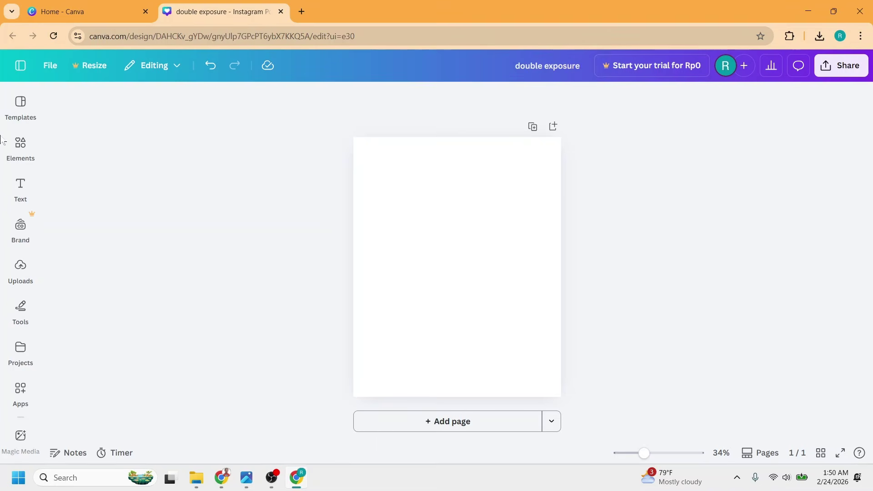
Add the recently used sunset beach photo and enlarge it to cover the whole page
click(19, 145)
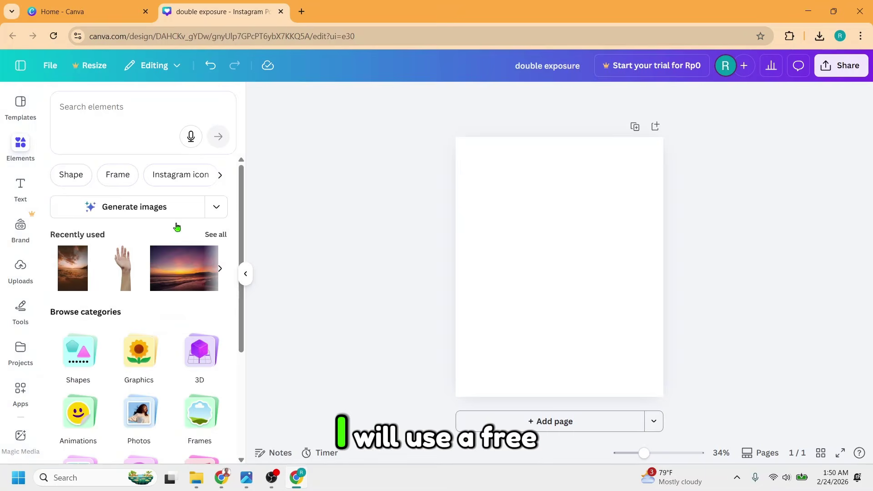
click(181, 278)
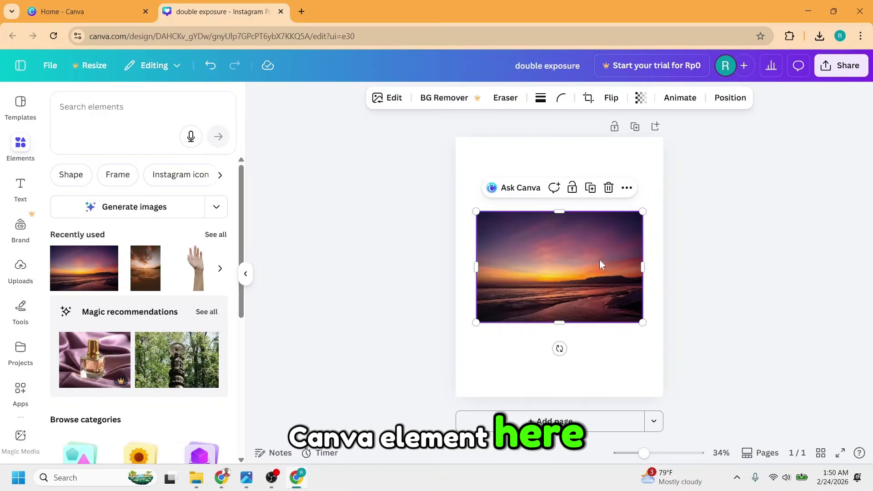
drag(600, 260, 577, 186)
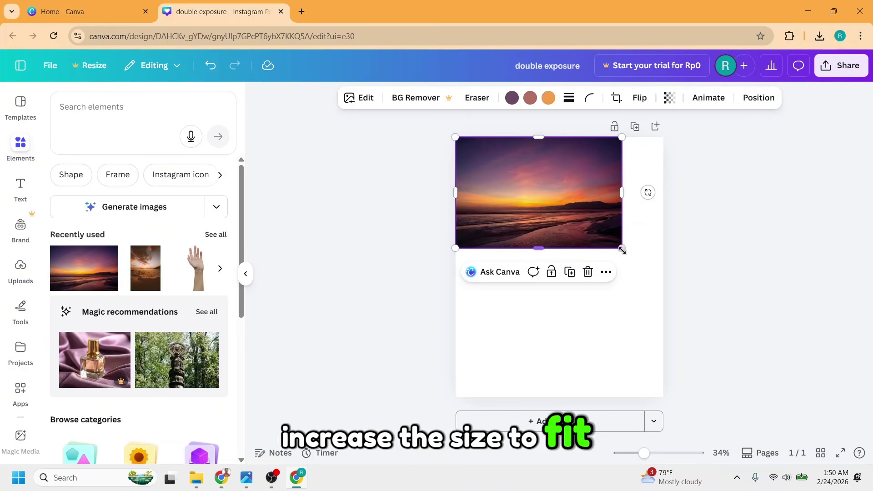
drag(622, 249, 661, 284)
drag(565, 278, 572, 399)
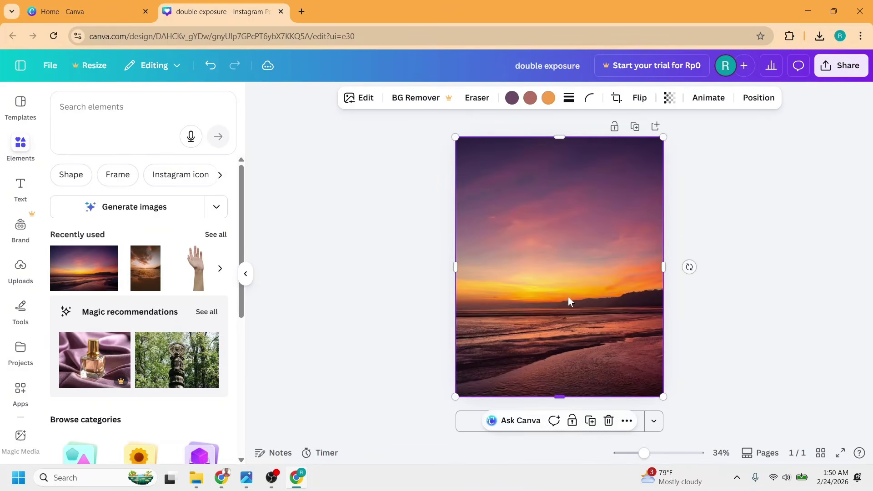
Crop the sunset photo by enlarging it within its frame and shifting it so the dark hills show on the horizon
double_click(578, 220)
drag(757, 137, 820, 94)
drag(718, 183, 636, 184)
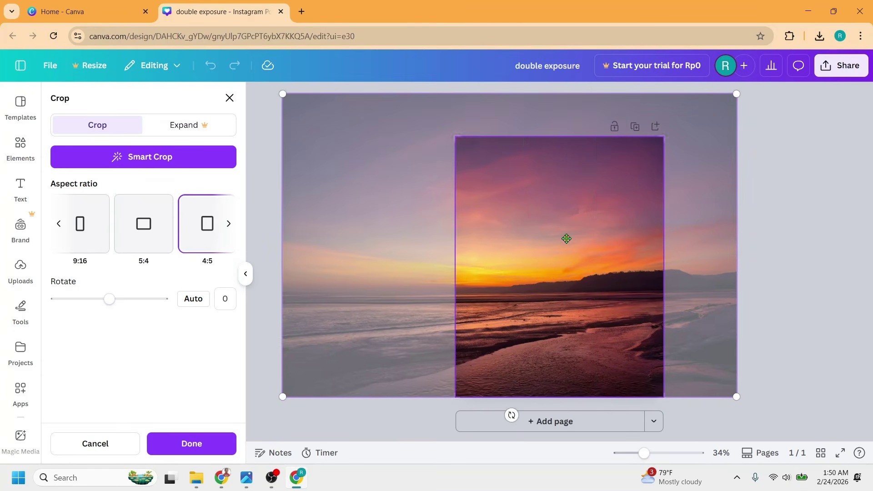
click(191, 444)
Download the sunset design as a PNG at size 1
click(840, 65)
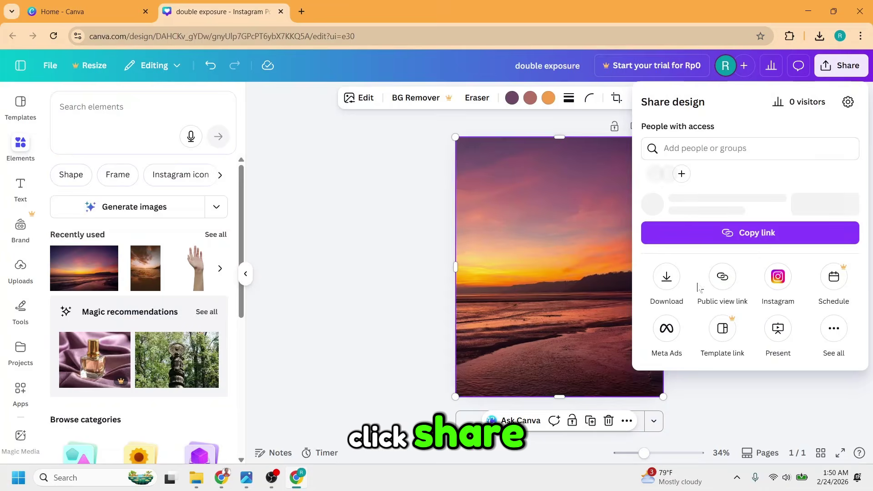
click(666, 300)
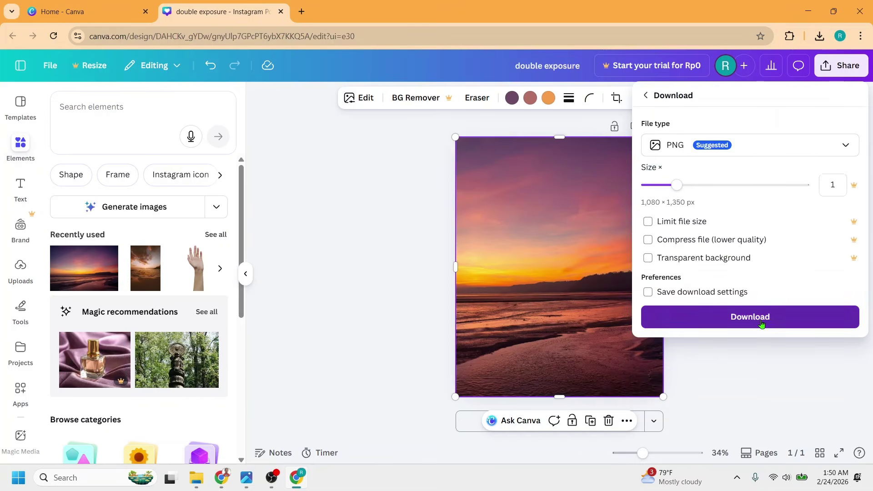
click(762, 324)
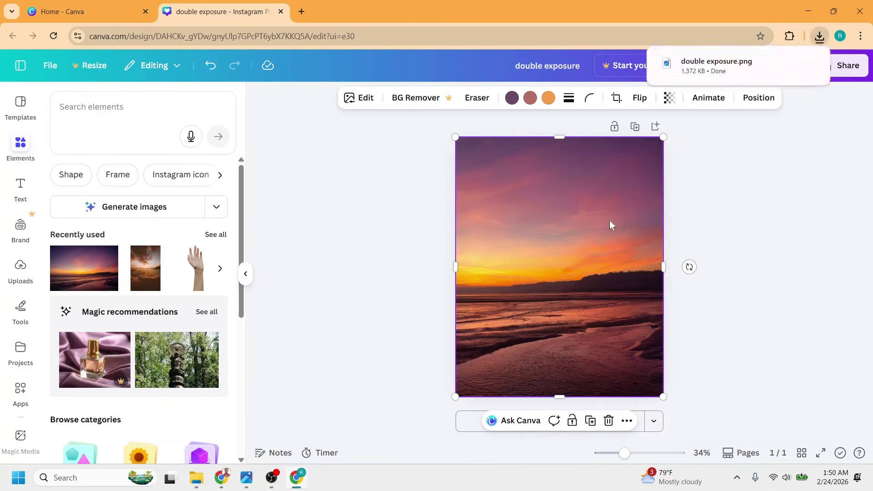
Replace the sunset photo with the recently used raised hand element, enlarged to about 640 px wide and centred horizontally on the page
click(609, 420)
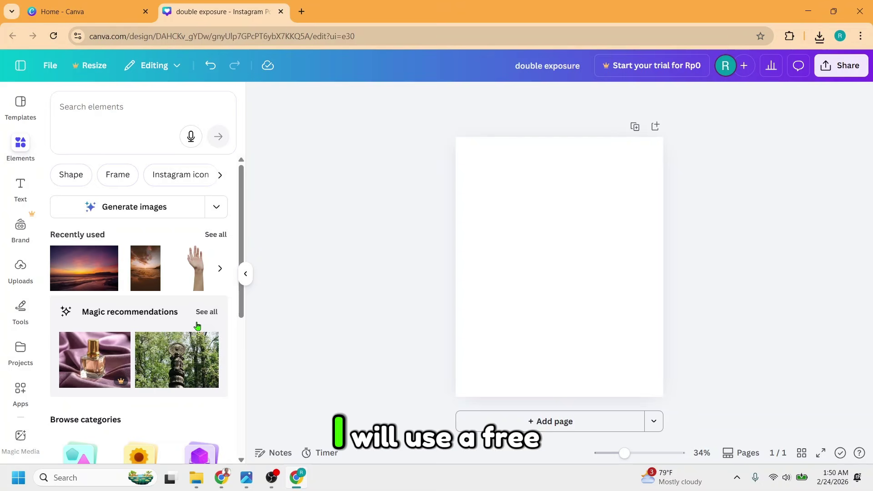
click(195, 271)
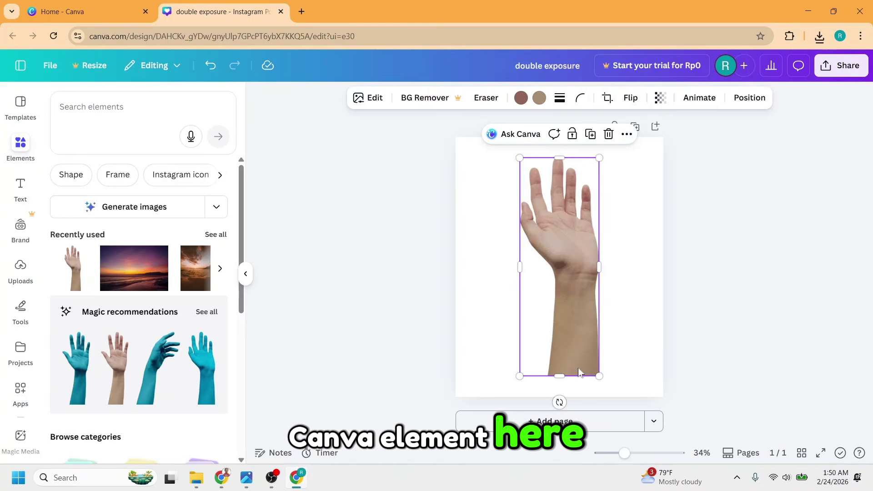
drag(598, 375, 652, 417)
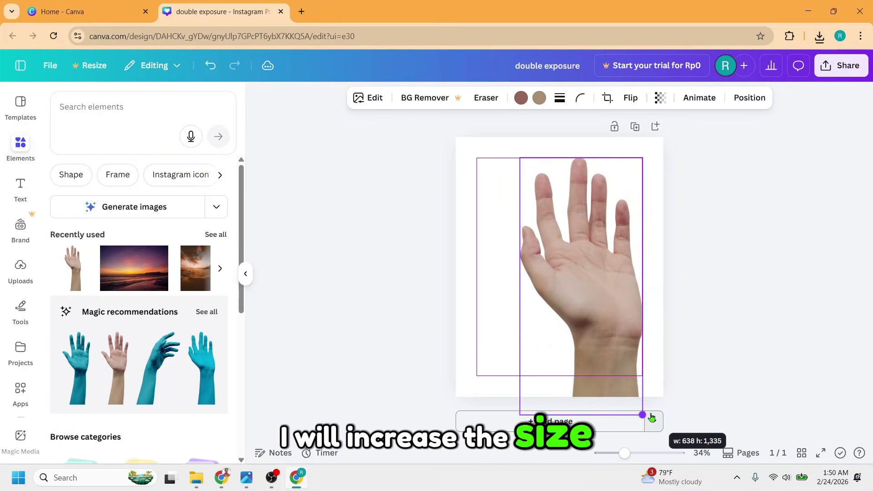
drag(607, 320, 585, 329)
Download the hand design as a PNG at size 1
click(839, 62)
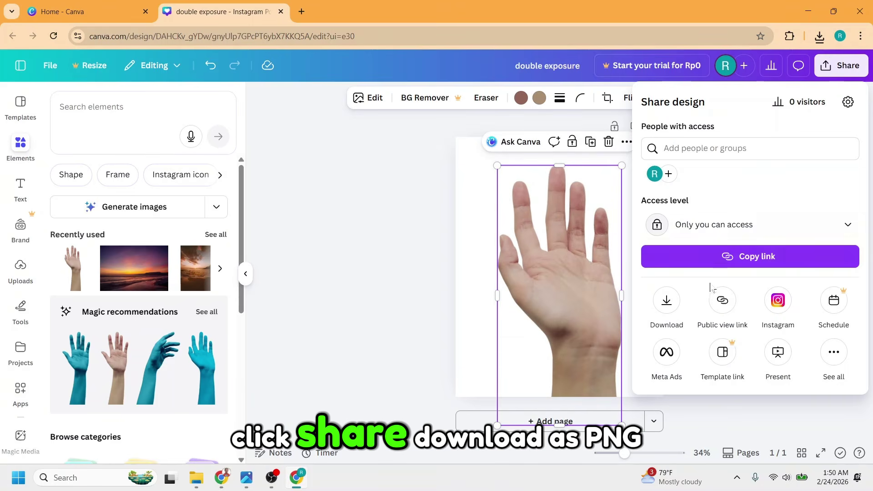
click(666, 301)
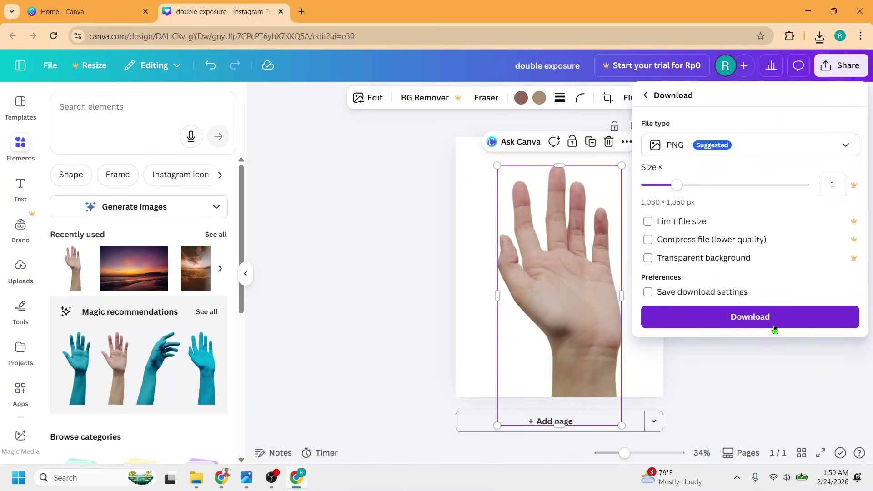
click(774, 325)
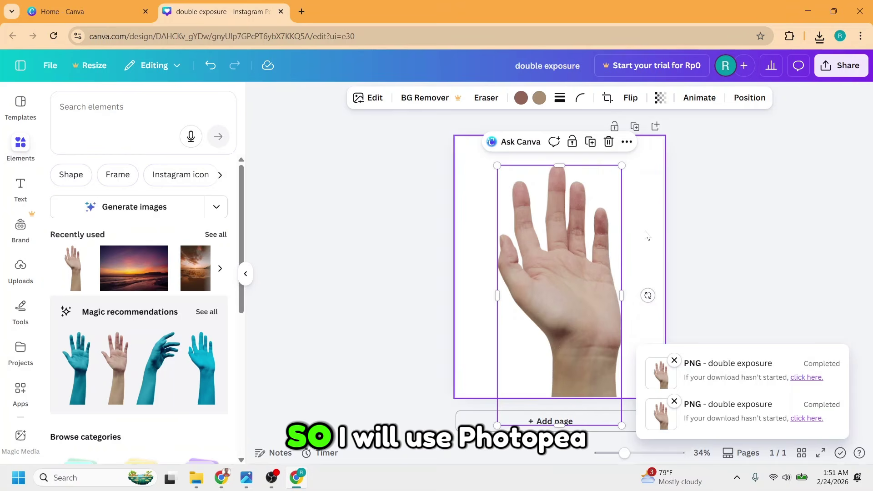
Go to photopea.com in a new browser tab and open the downloaded double exposure (1).png there
click(300, 11)
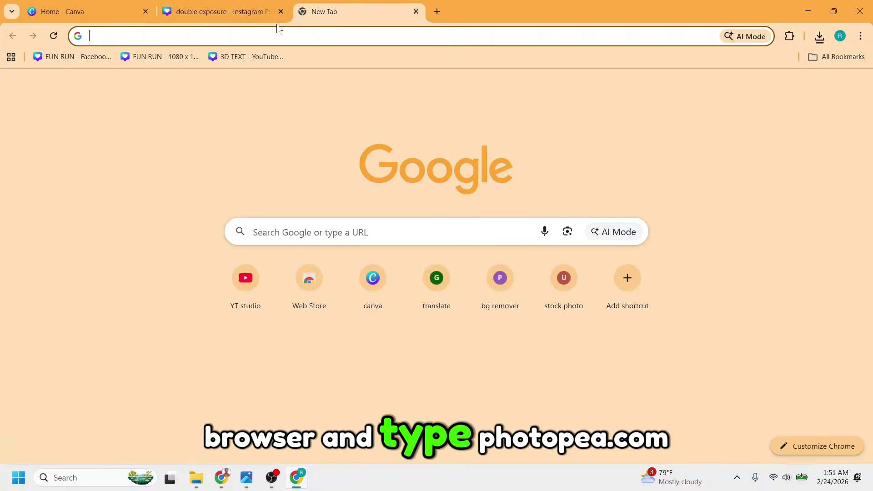
text(pho)
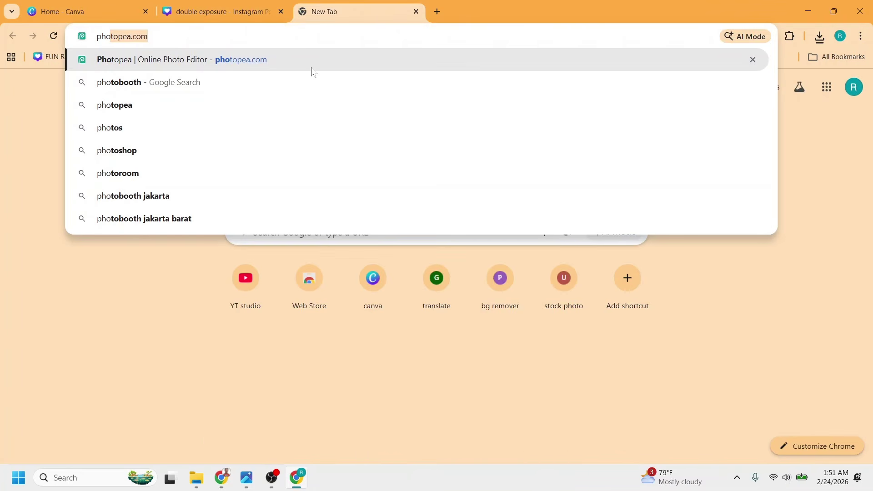
key(Return)
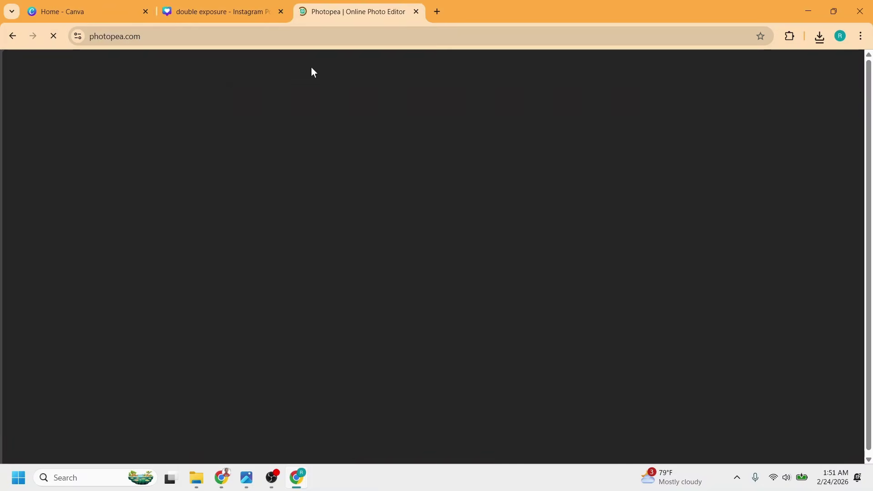
click(818, 36)
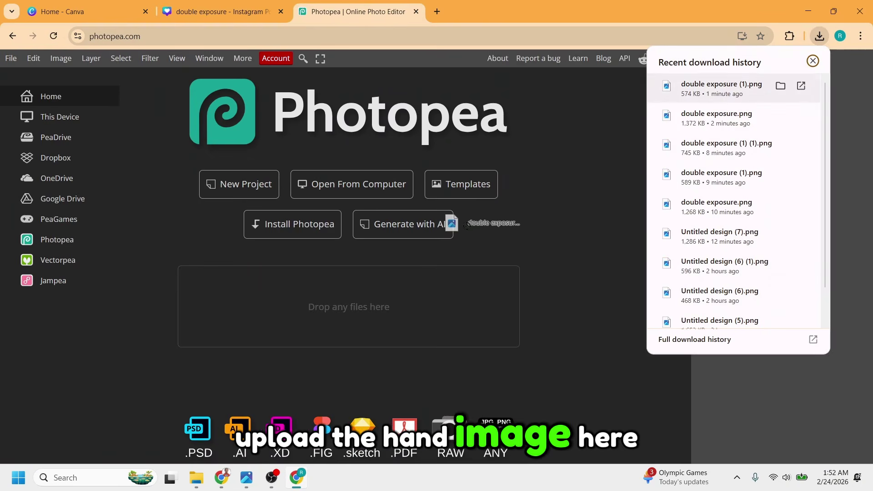
drag(467, 226, 381, 325)
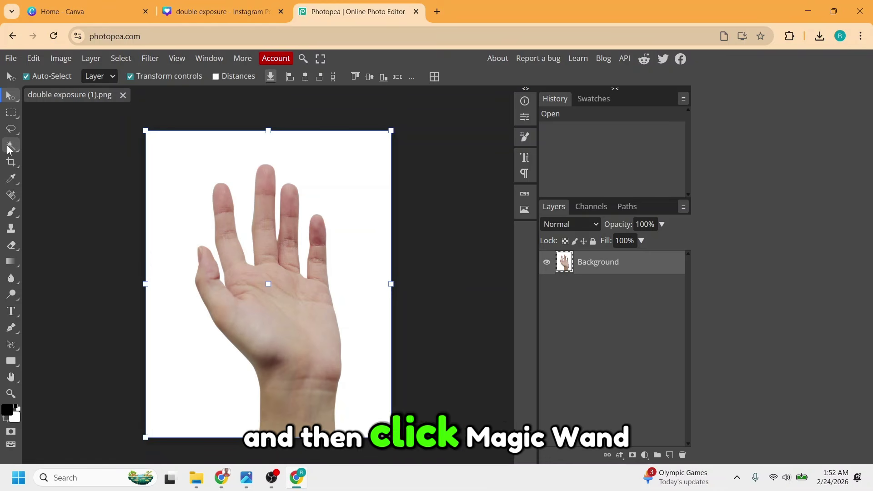
Select the white background around the hand with the Magic Wand and delete it
click(8, 149)
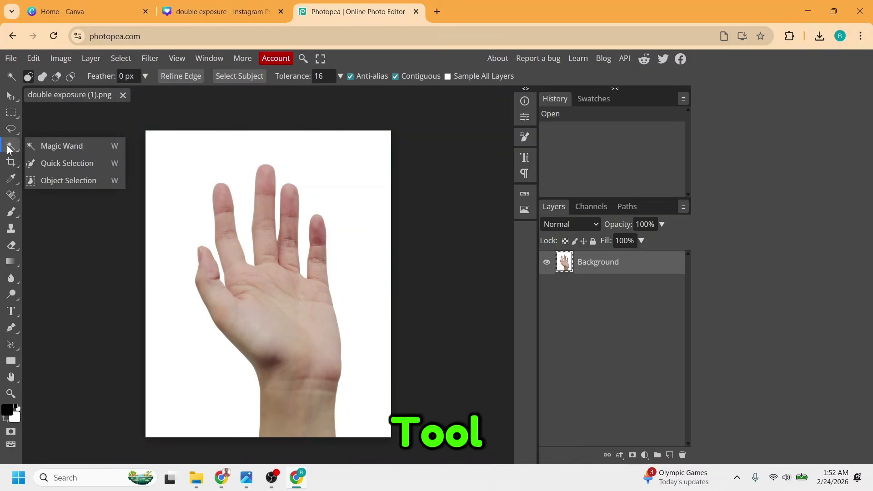
click(61, 147)
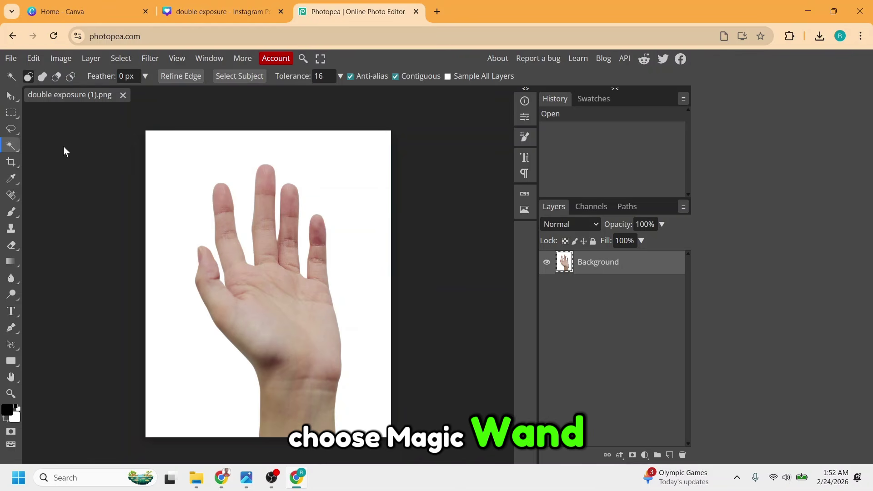
click(175, 150)
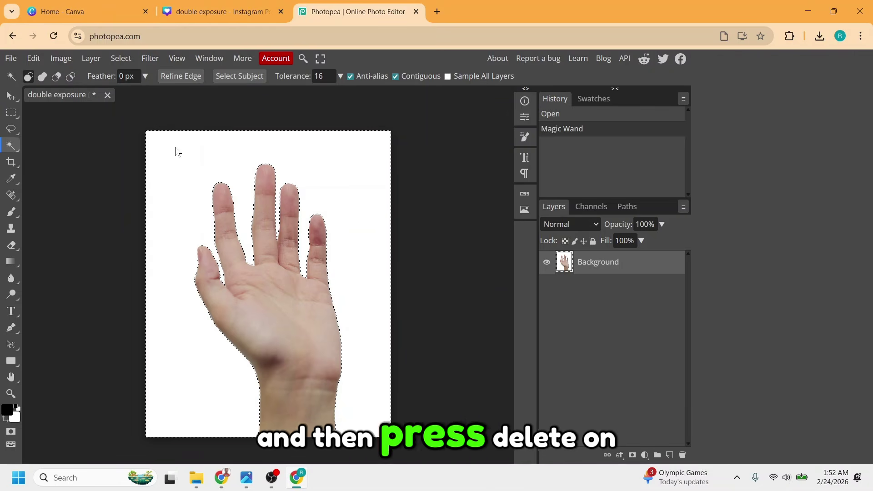
key(Delete)
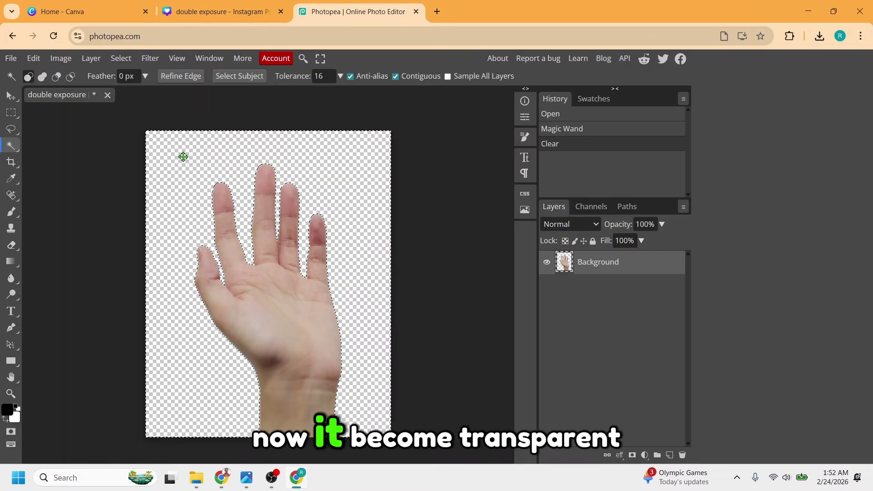
Export the transparent hand image as a PNG
click(10, 59)
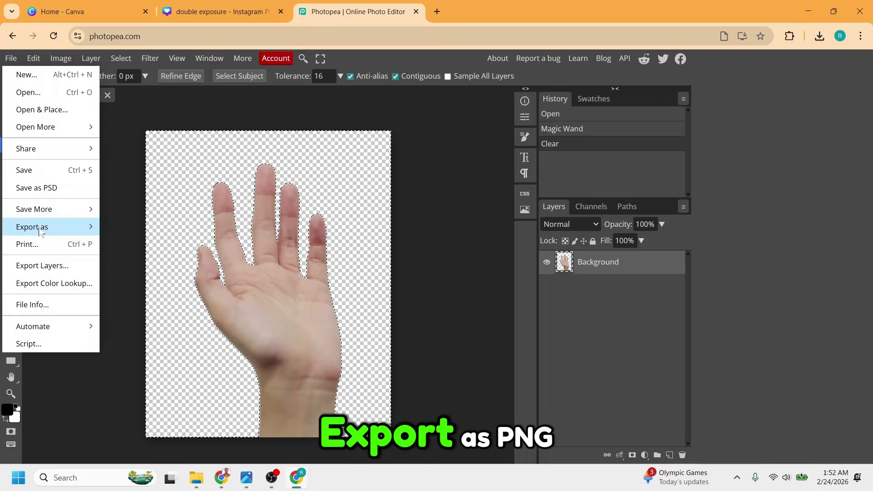
mouse_move(41, 230)
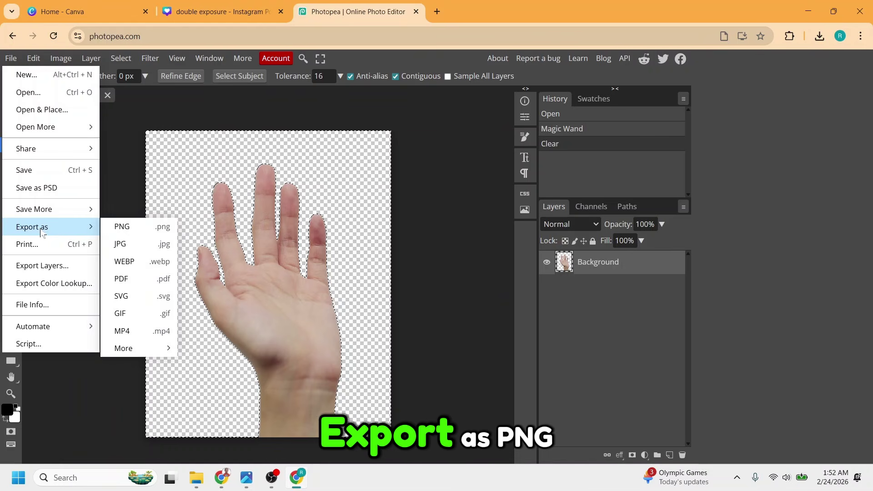
click(130, 231)
click(431, 253)
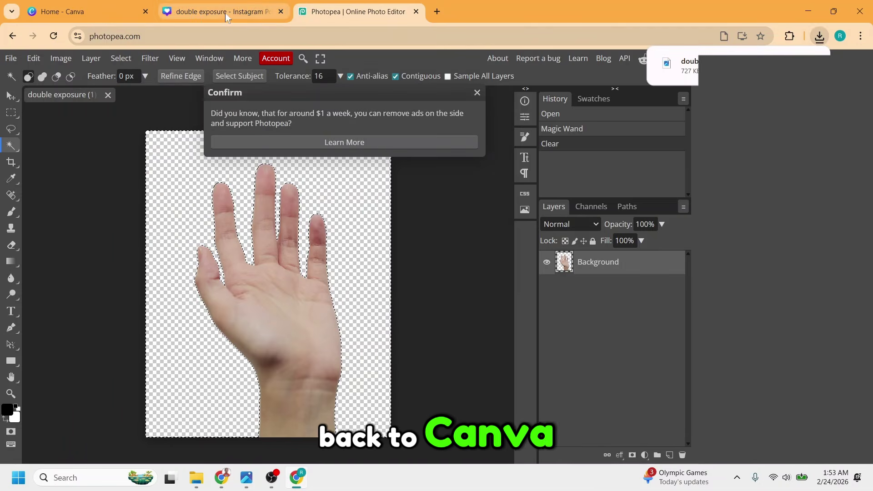
Switch back to the Canva design and replace the hand with the downloaded double exposure (1) (1).png, plus double exposure.png overlapping its lower part
click(225, 13)
click(609, 143)
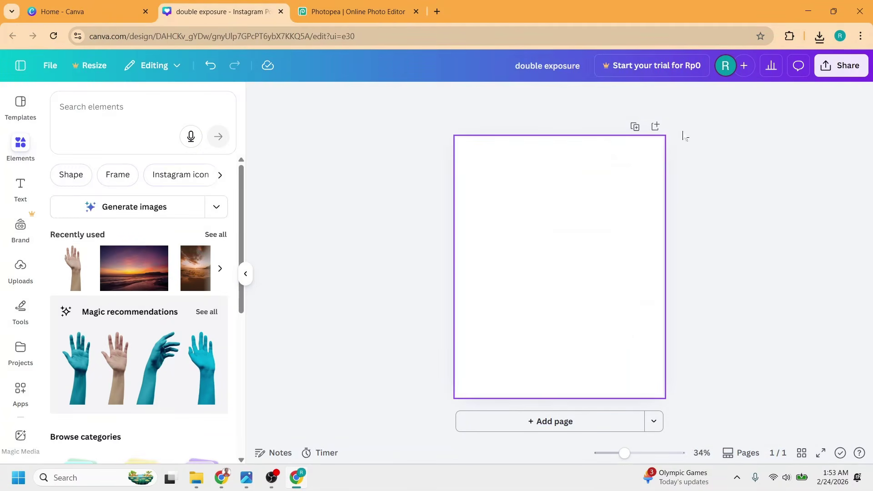
click(819, 37)
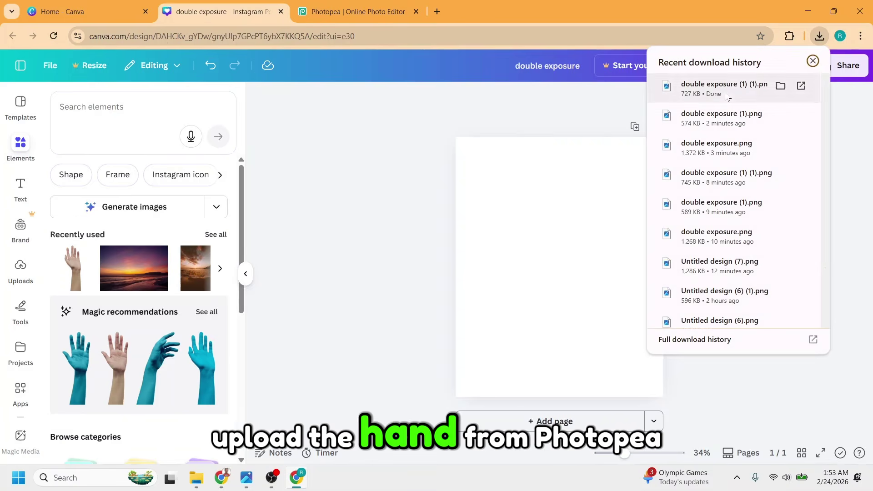
drag(726, 97, 550, 236)
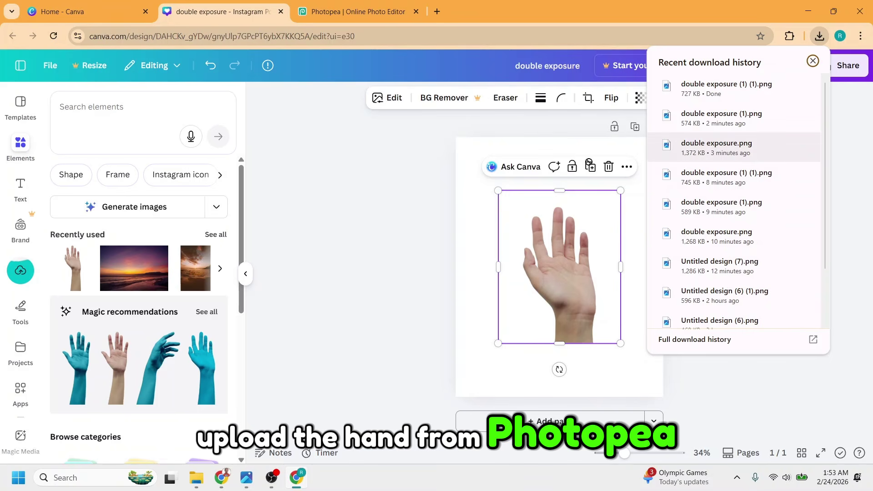
drag(716, 146, 479, 356)
drag(584, 243, 567, 287)
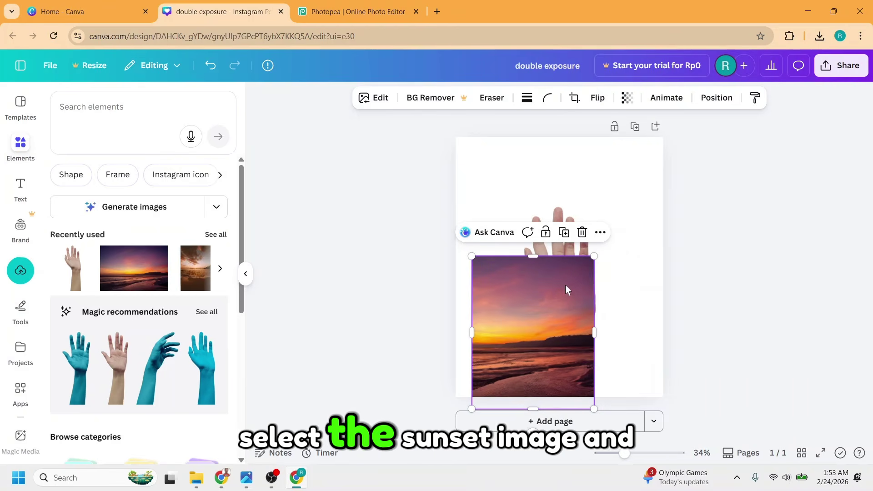
With the sunset image selected, search the apps for "cut" and open Image Cutout Maker
click(16, 400)
click(124, 106)
text(c)
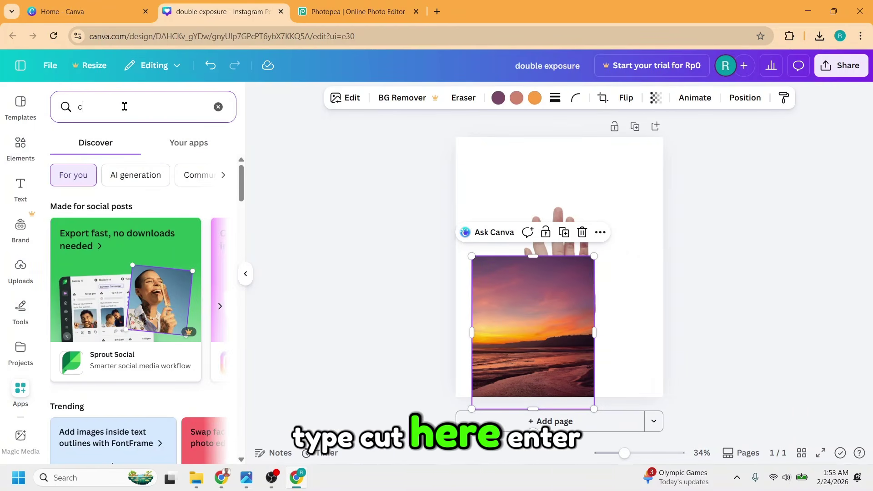
text(ut)
key(Return)
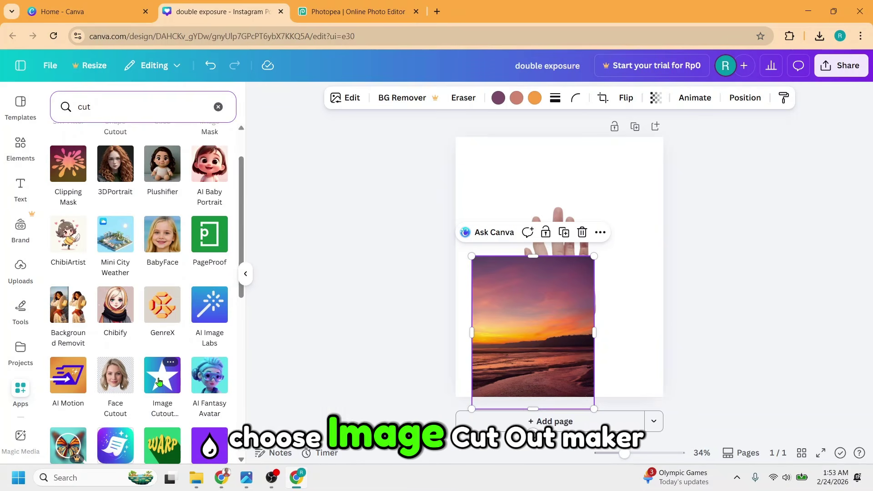
click(159, 381)
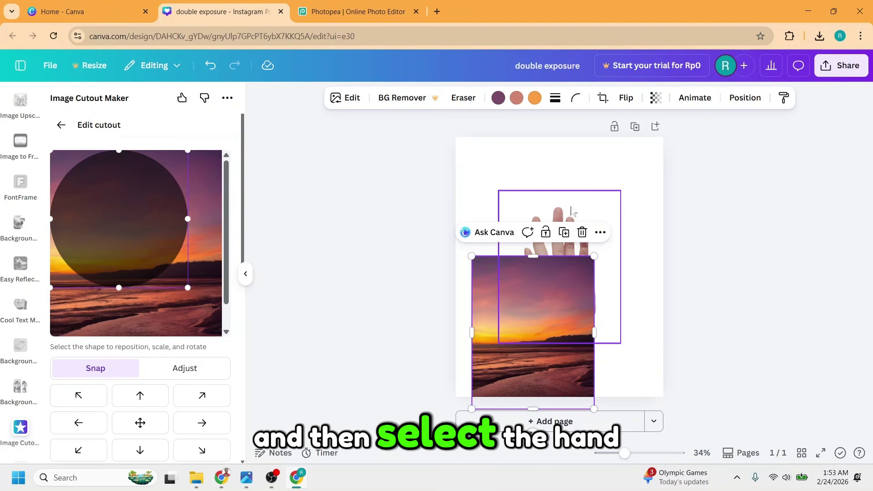
Set the cutout type to Image using the hand picture, and enlarge the hand shape to span the sunset photo
click(571, 211)
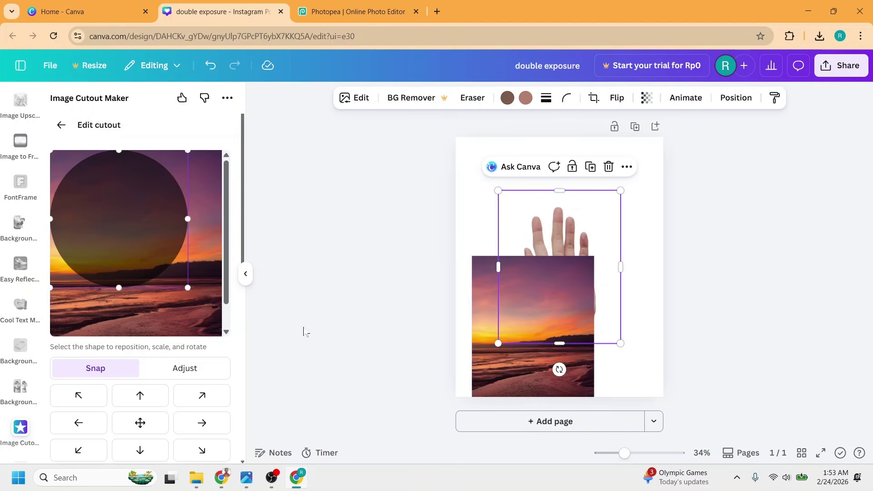
scroll(176, 311, down, 4)
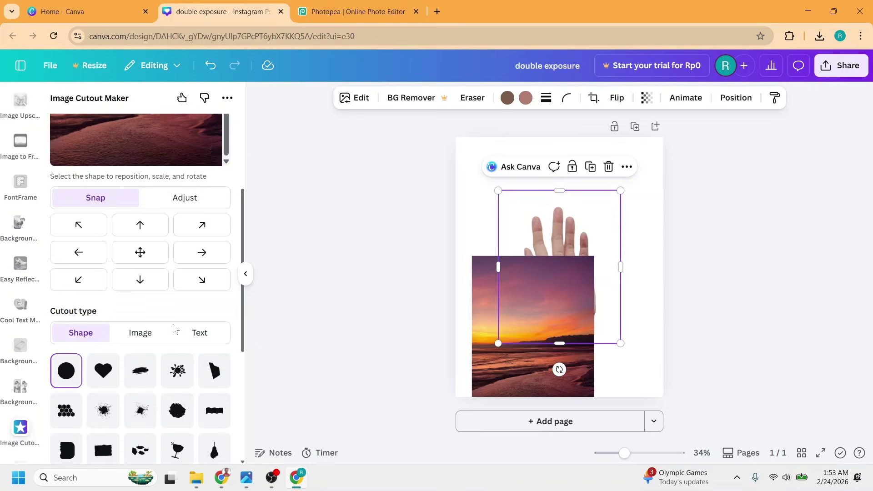
click(148, 338)
scroll(177, 341, down, 1)
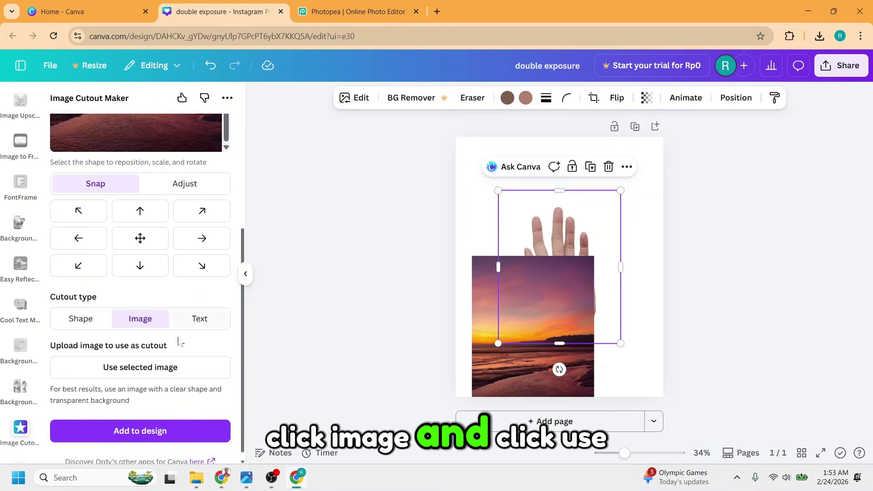
click(154, 358)
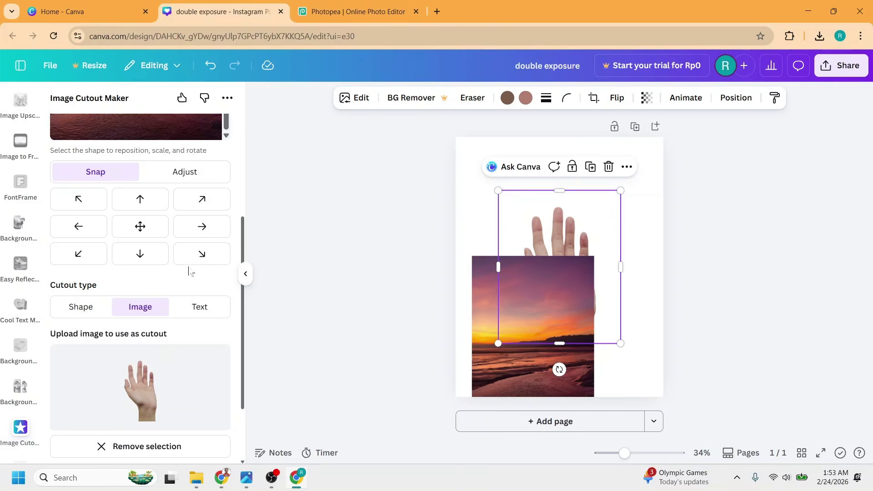
scroll(188, 268, up, 5)
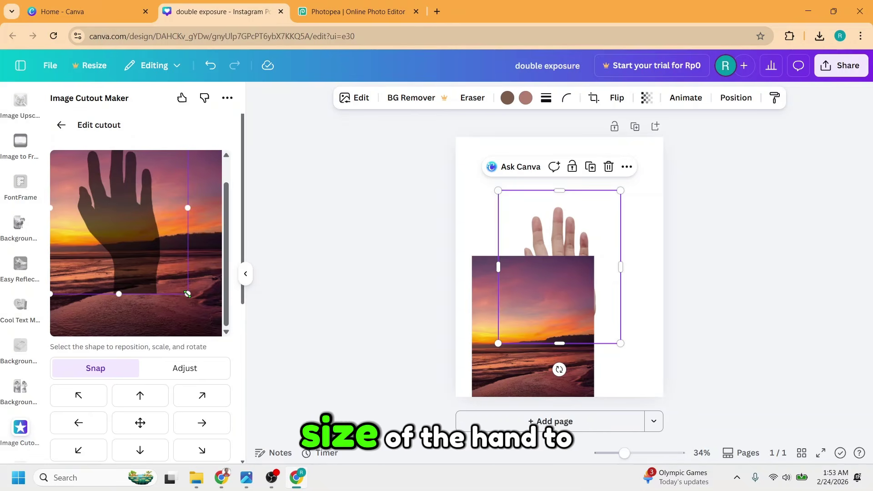
drag(187, 293, 213, 348)
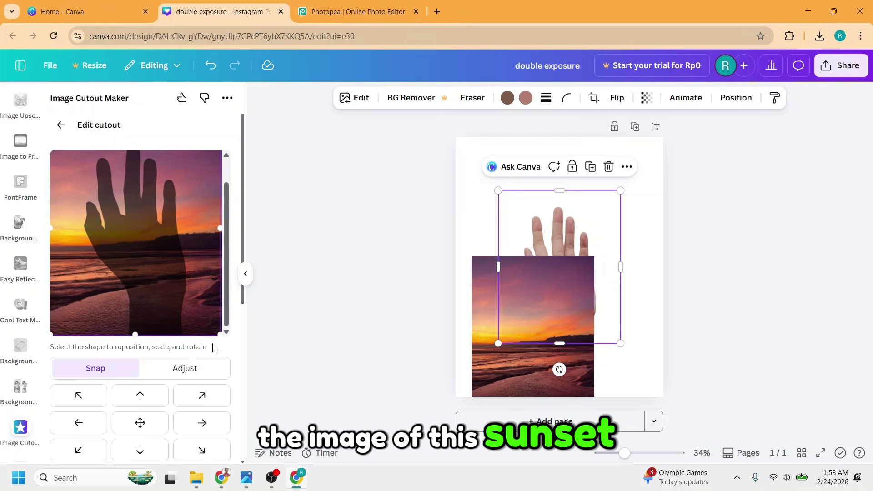
Delete the original hand and sunset images, then add the hand-shaped cutout to the design and enlarge it to fill the page
scroll(214, 348, down, 6)
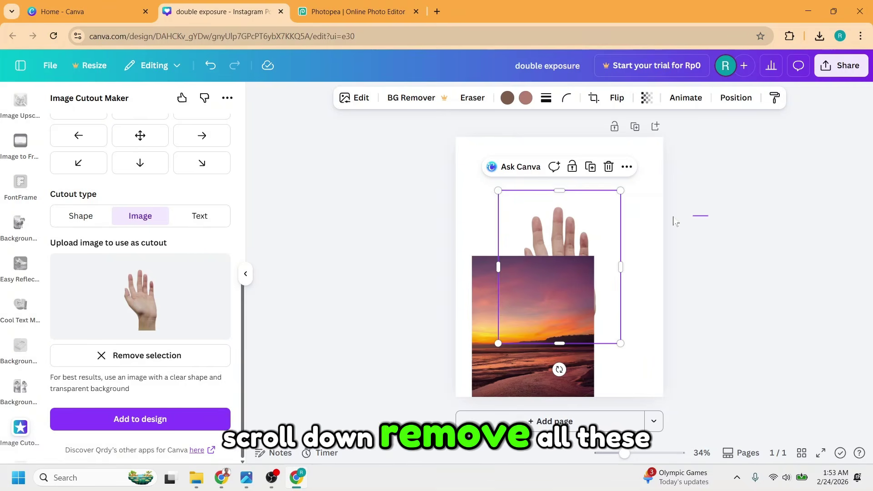
drag(709, 215, 430, 394)
click(572, 168)
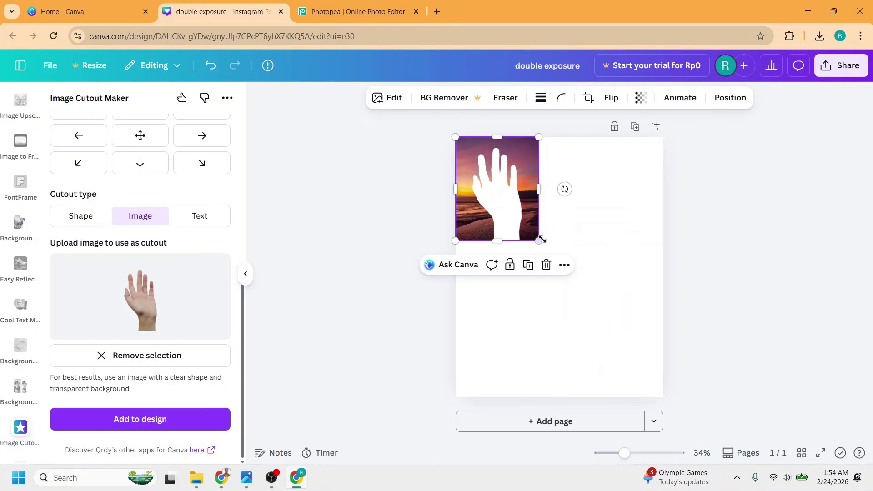
drag(571, 298, 654, 416)
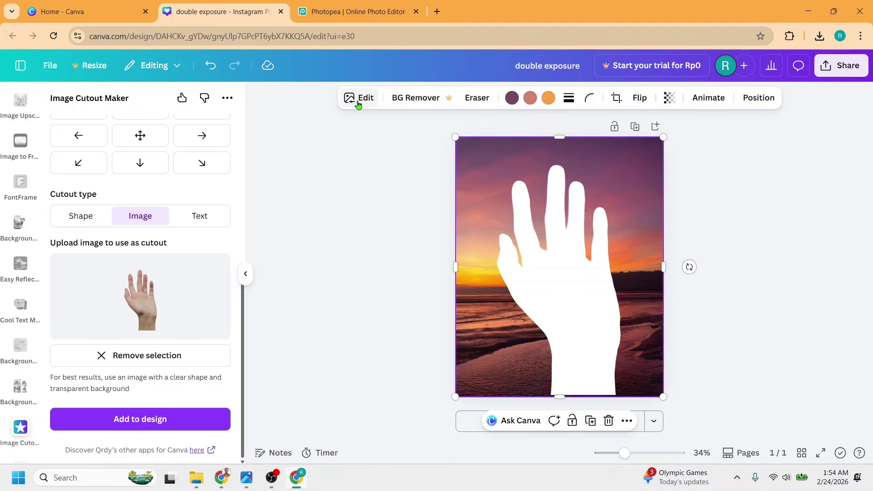
Apply a Glow shadow to the sunset cutout with an intensity of 100
click(359, 100)
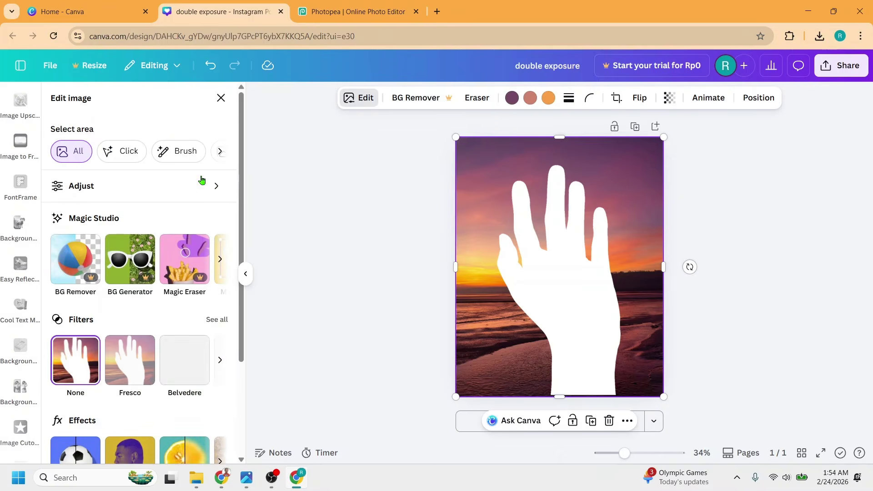
scroll(123, 296, down, 3)
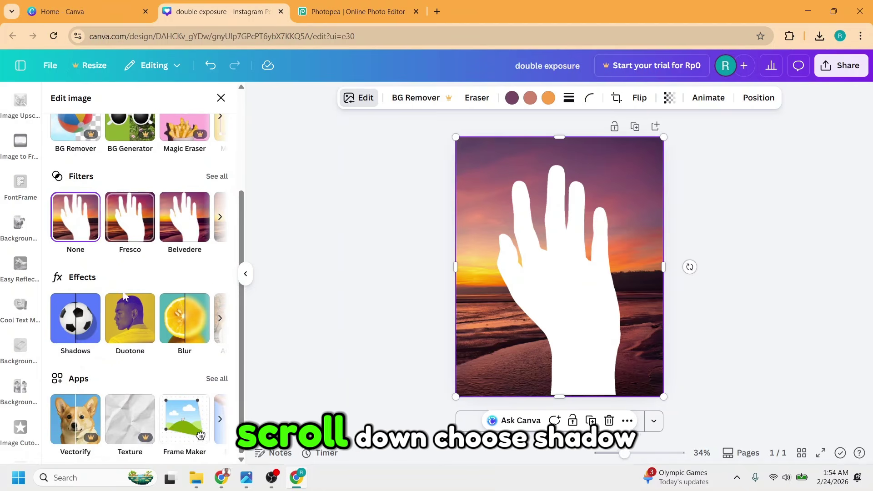
click(75, 318)
click(80, 232)
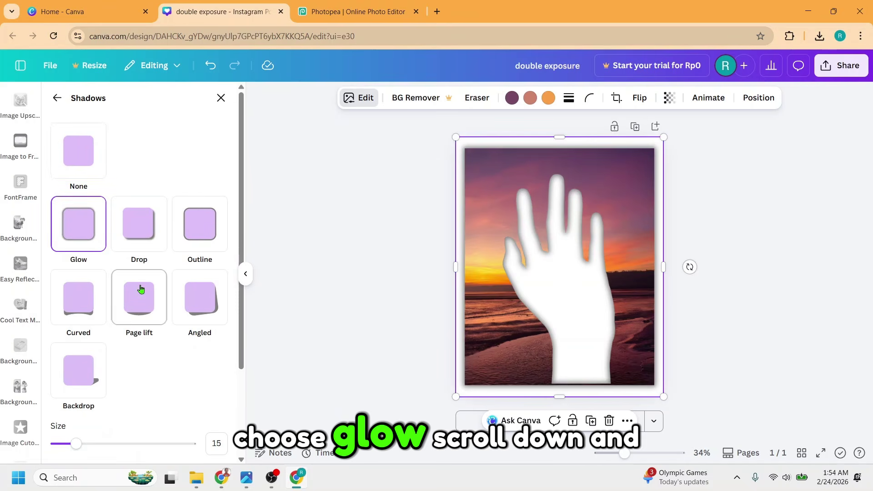
scroll(142, 295, down, 3)
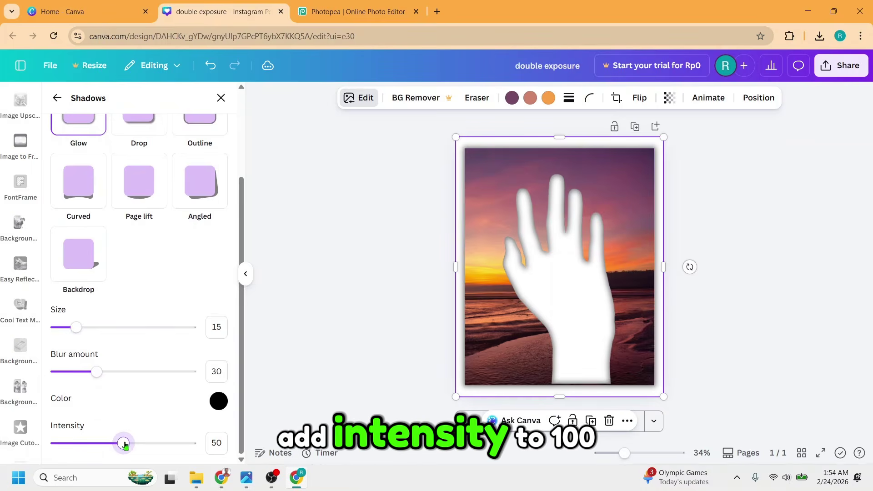
drag(123, 443, 199, 448)
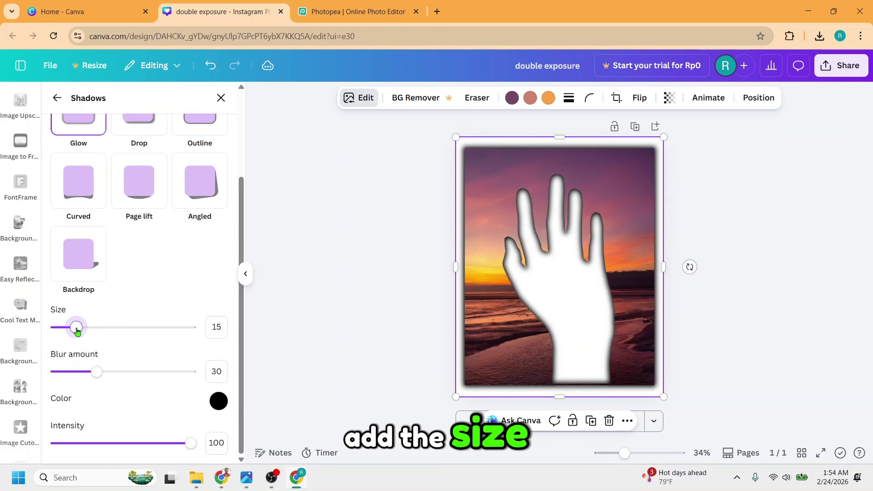
Set the glow's size to 30 and blur amount to 49, and enlarge the cutout image past the page edges
drag(76, 328, 95, 329)
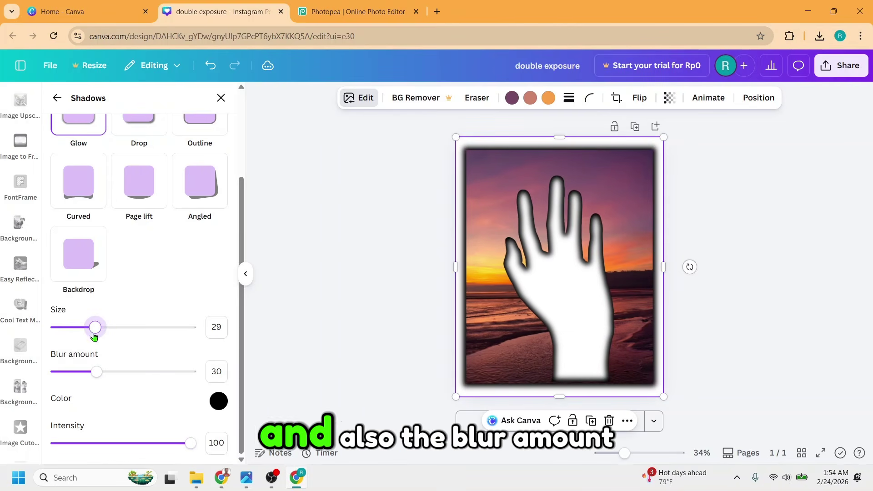
click(115, 376)
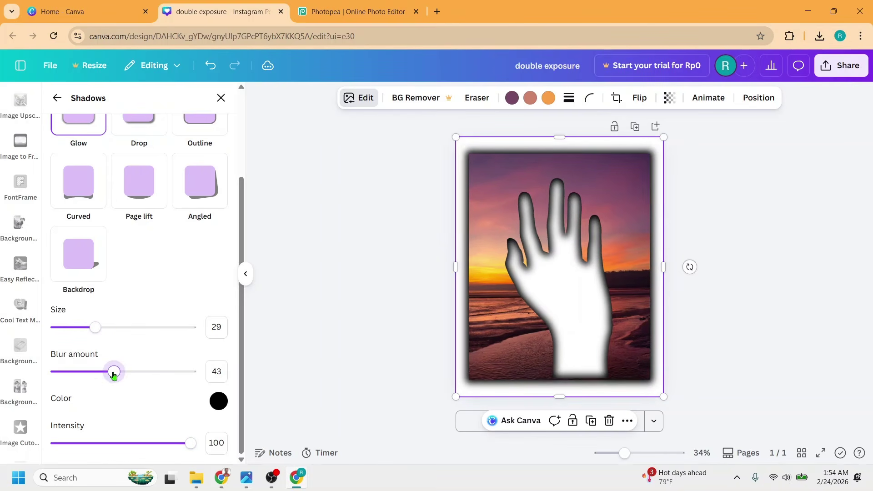
drag(114, 375, 122, 371)
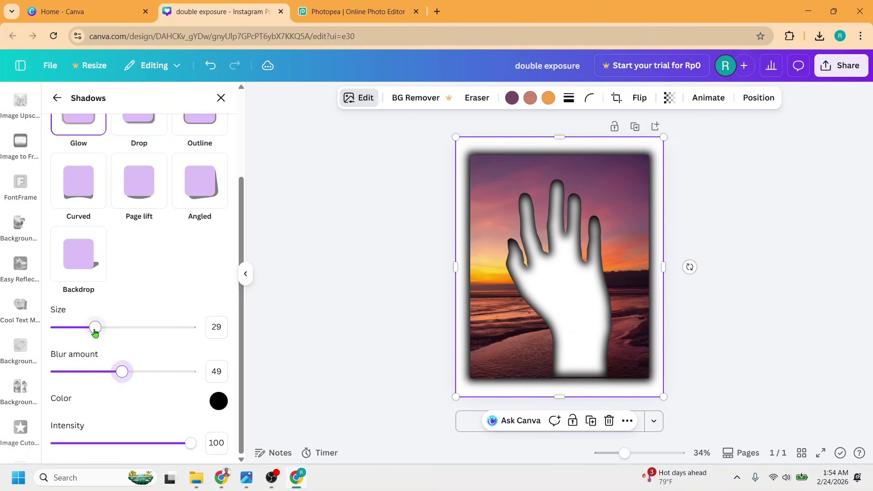
drag(95, 332, 97, 332)
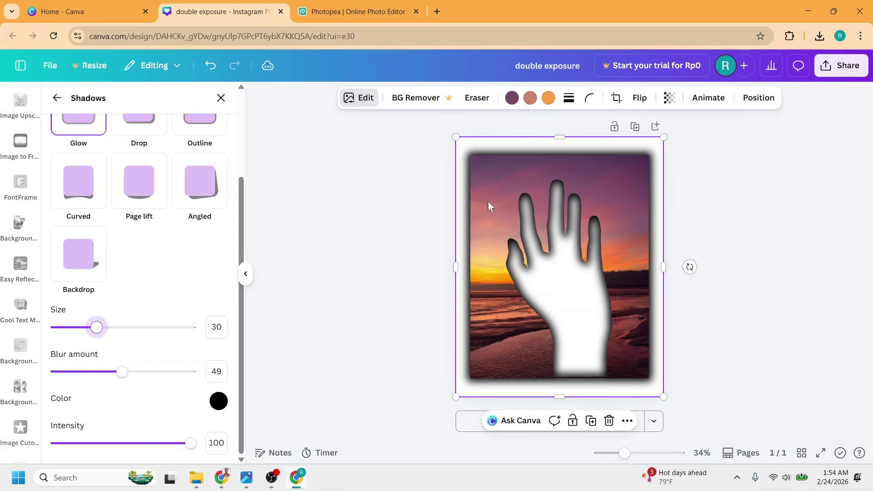
drag(456, 137, 439, 119)
drag(662, 396, 690, 431)
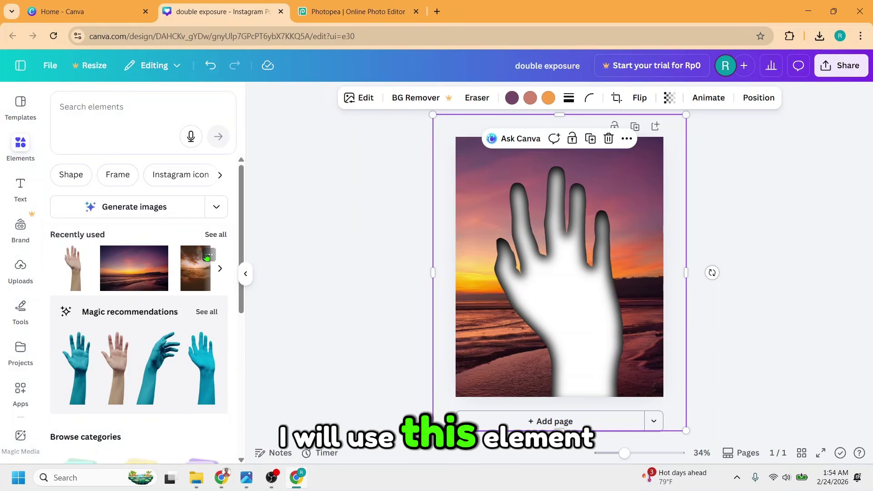
Add the recently used brown cloudy beach sunset photo at 66 transparency and enlarge it over the hand opening
click(197, 273)
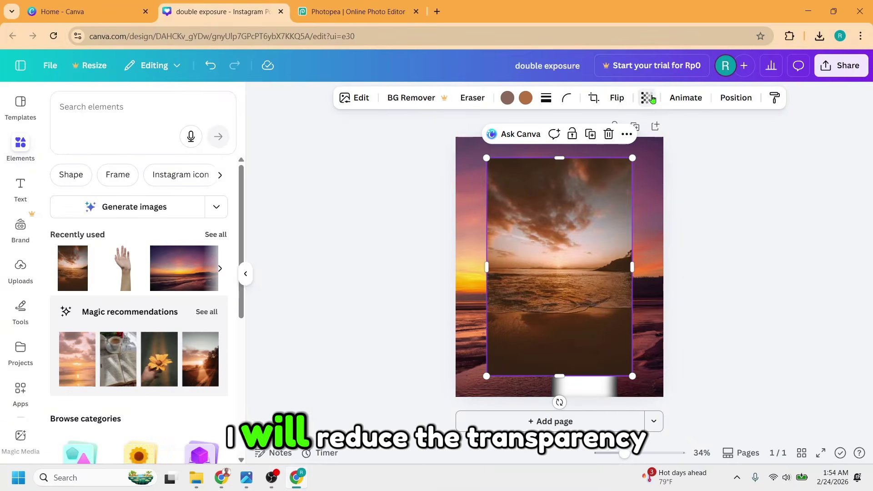
click(646, 97)
drag(677, 144, 644, 144)
drag(616, 368, 606, 389)
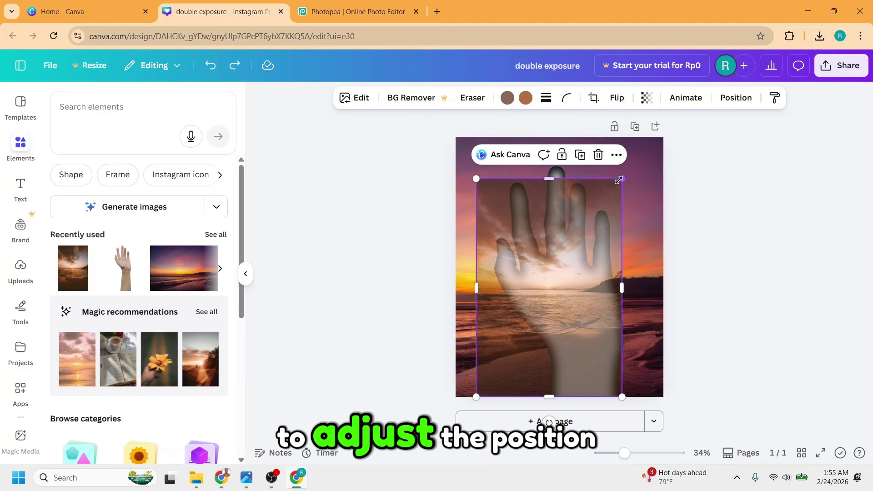
drag(618, 180, 643, 144)
drag(618, 195, 615, 210)
Restore the brown sunset photo's transparency to 100 and send it to the back, behind the hand cutout
click(647, 97)
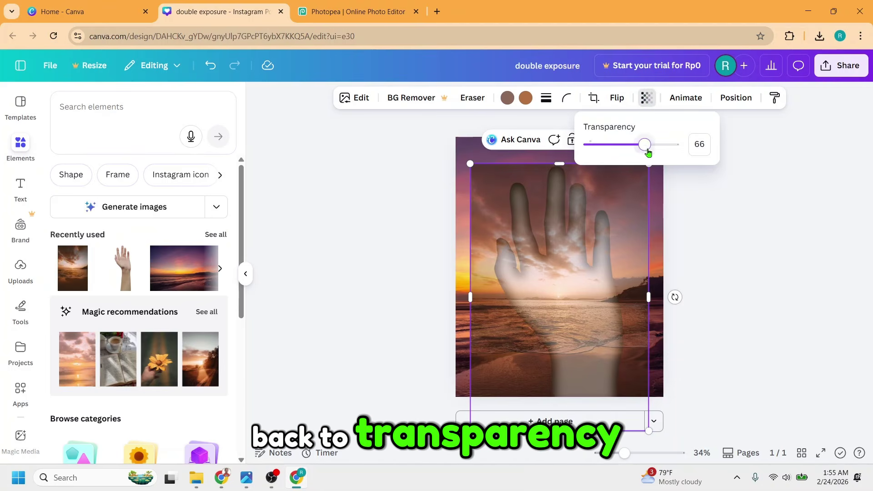
drag(648, 152, 693, 151)
click(573, 254)
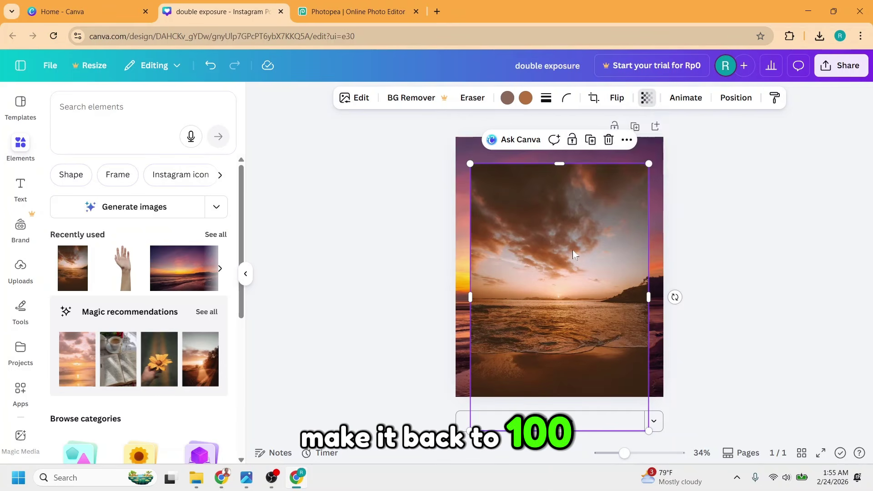
right_click(573, 255)
mouse_move(593, 240)
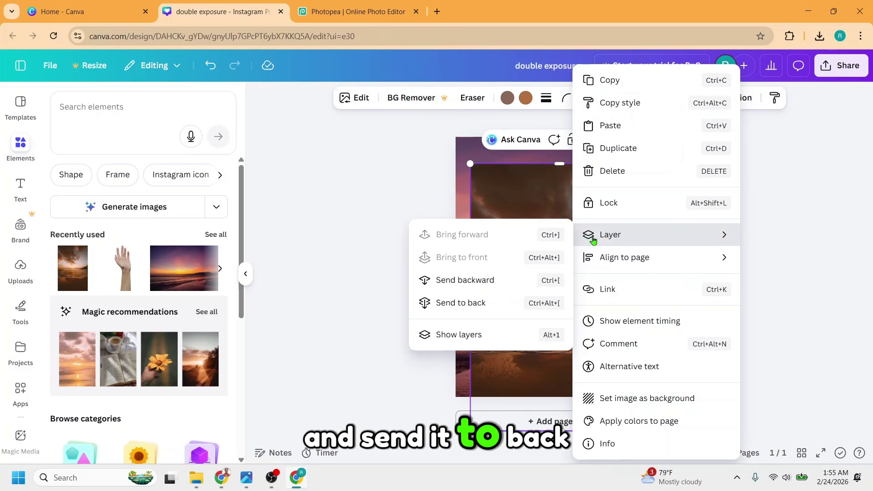
click(463, 305)
Add the Shadow of Man Running graphic from the recently used elements and place it, scaled down, just above the wrist
click(216, 234)
click(105, 198)
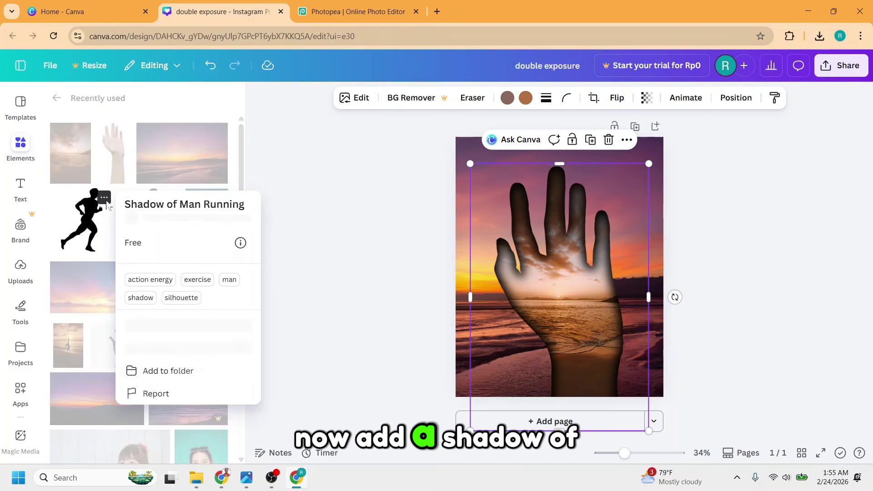
click(85, 241)
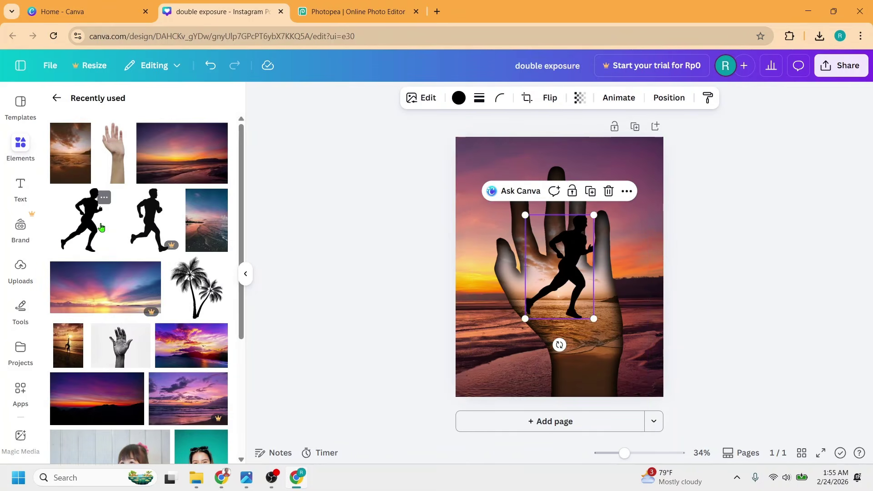
drag(537, 253, 562, 319)
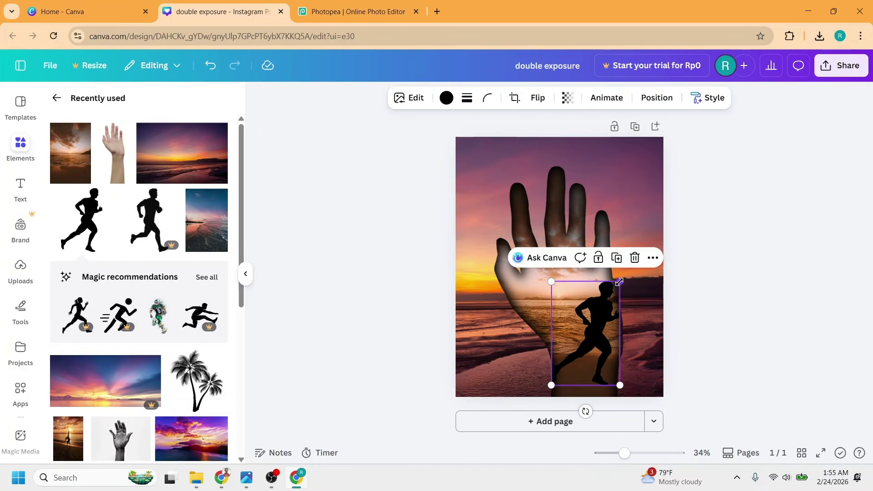
drag(620, 282, 591, 318)
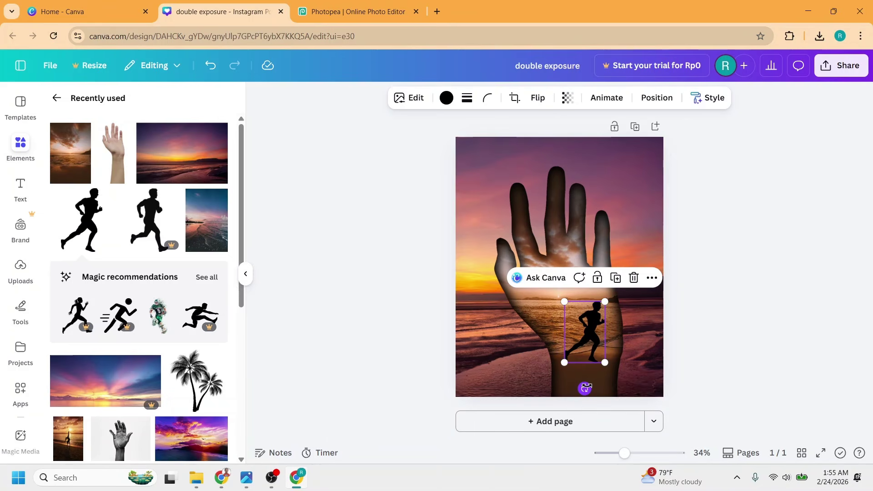
Duplicate the running man, flip the copy vertically and move it below the original as a reflection
click(615, 278)
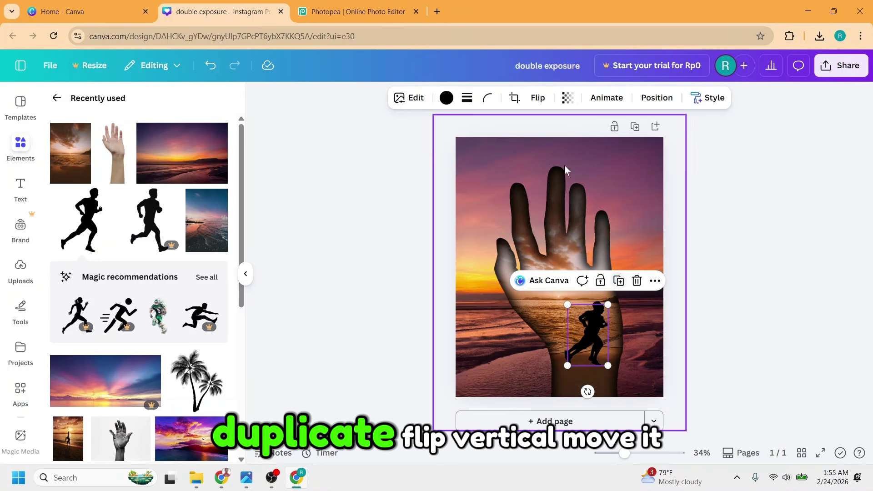
click(539, 102)
click(538, 150)
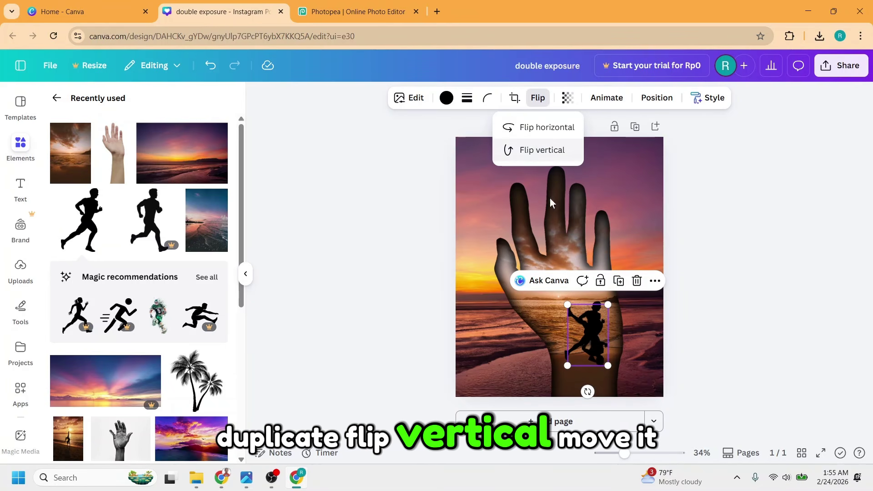
drag(587, 340, 581, 386)
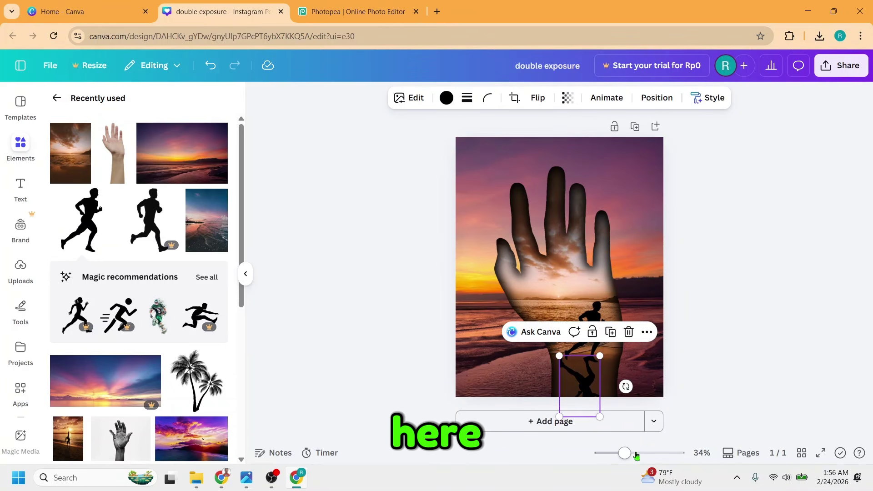
Rotate the flipped runner clockwise and align its feet with those of the upright runner
drag(624, 452, 641, 453)
scroll(688, 351, down, 5)
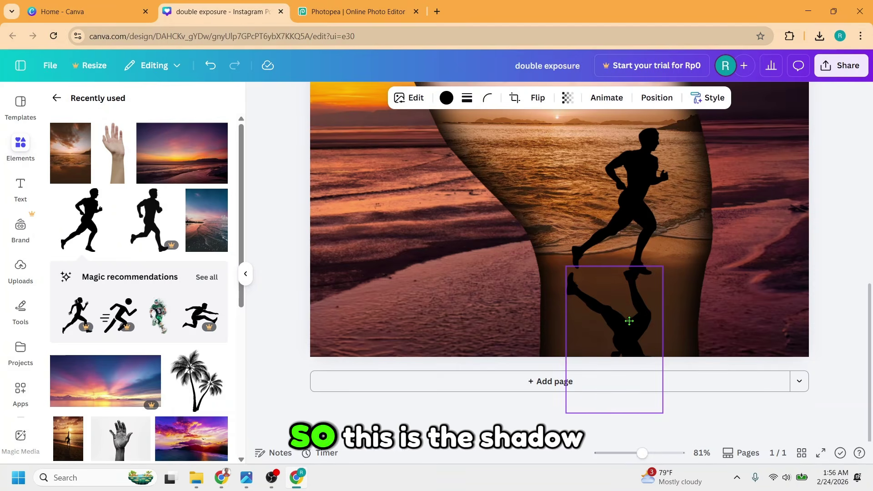
drag(603, 436, 589, 430)
drag(618, 332, 624, 316)
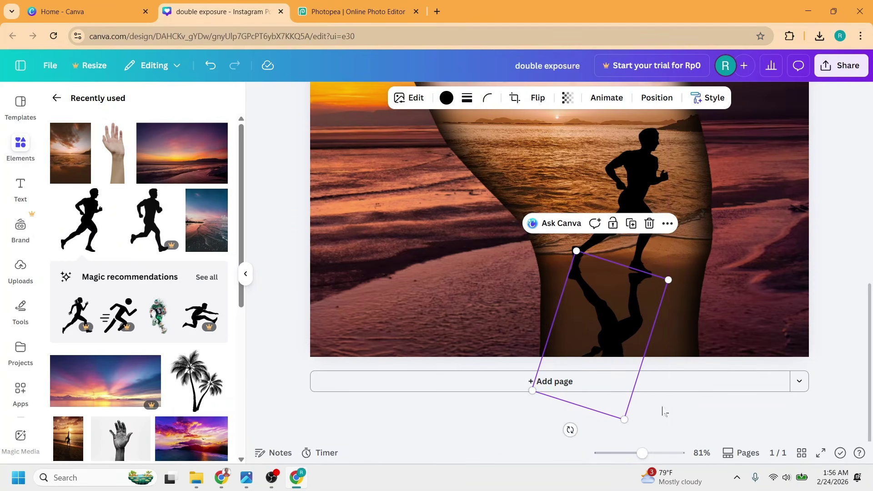
Add the palm tree silhouette over the left part of the hand and move its layer beneath the sunset cutout
drag(641, 453, 621, 453)
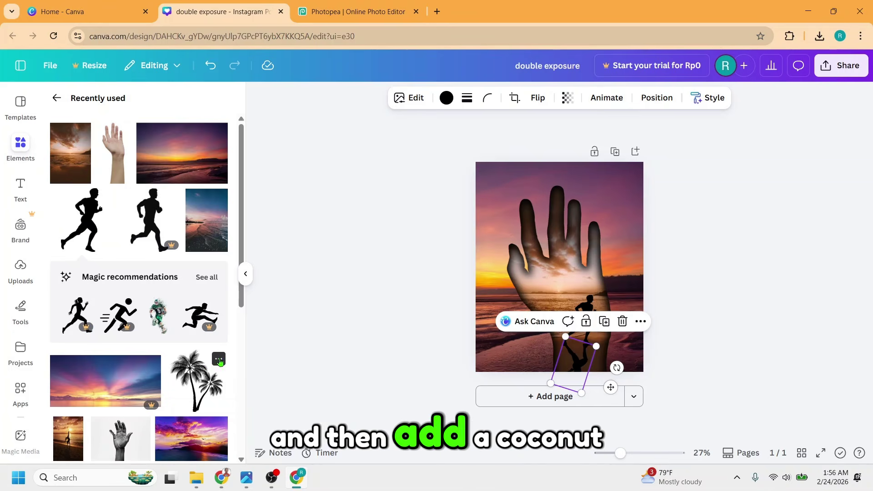
click(220, 362)
click(200, 387)
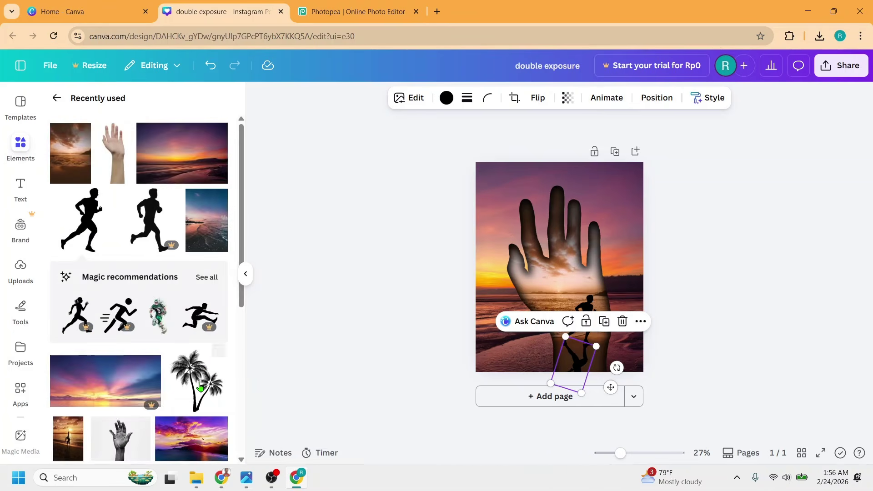
click(213, 384)
drag(576, 273, 528, 277)
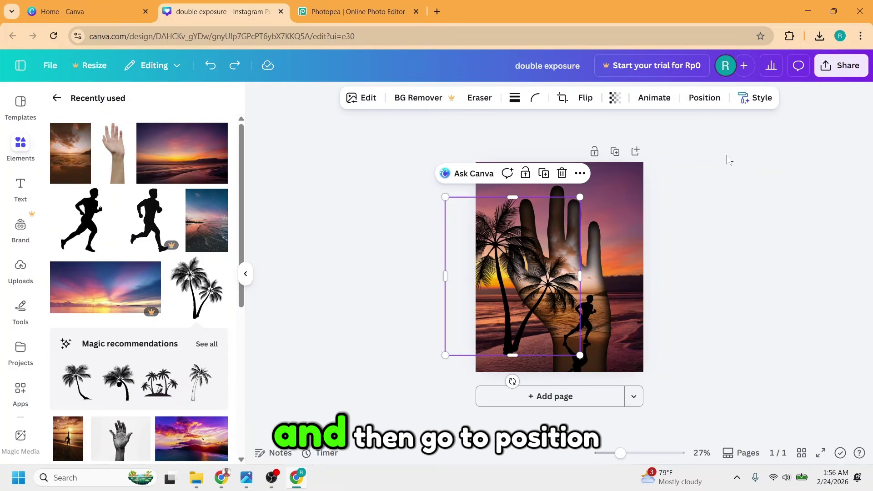
click(704, 98)
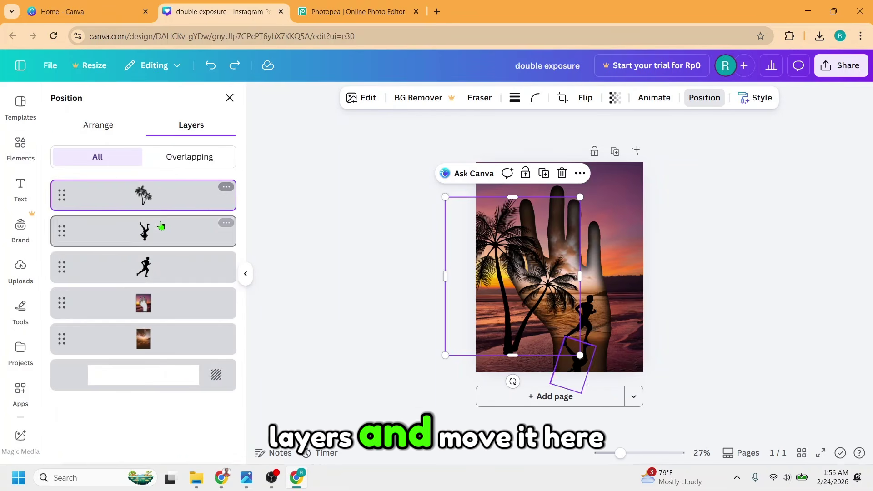
drag(156, 197, 163, 314)
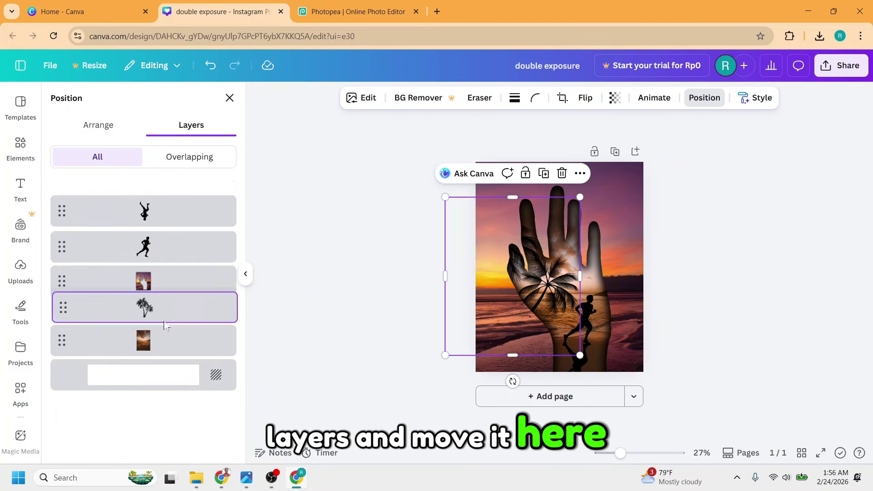